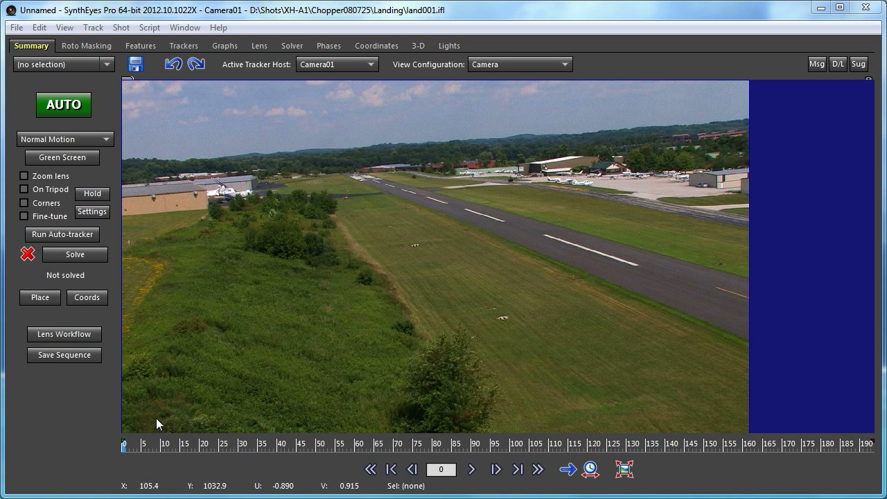
Scrub through the landing shot and run full automatic tracking and solving with normal motion.
drag(153, 448, 115, 459)
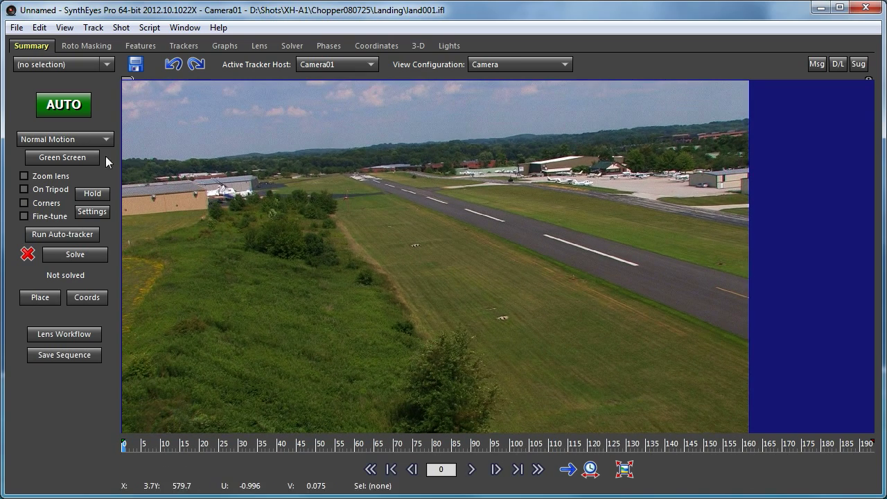
click(63, 104)
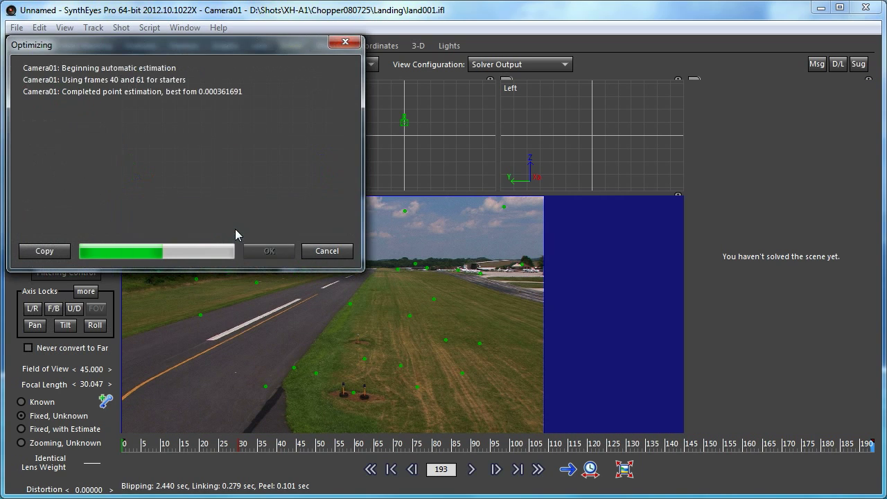
click(265, 251)
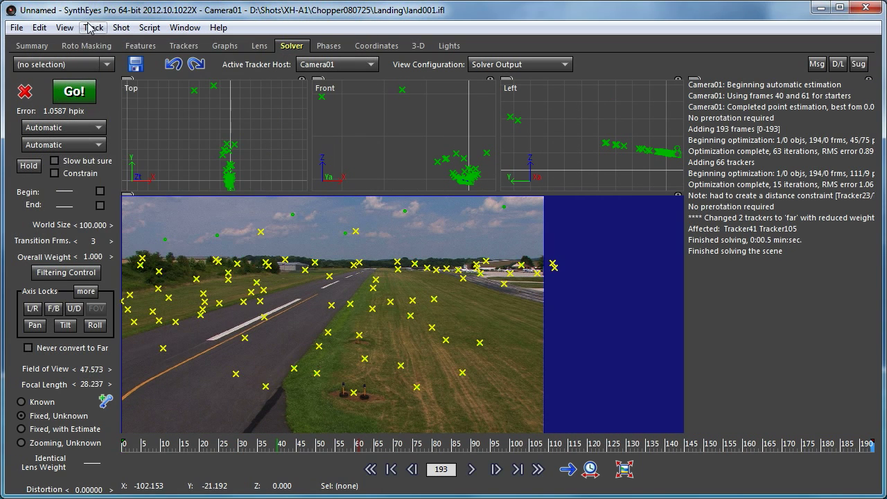
Clean up all trackers with the default thresholds, deleting the high-error and unsolved ones.
click(90, 27)
click(104, 56)
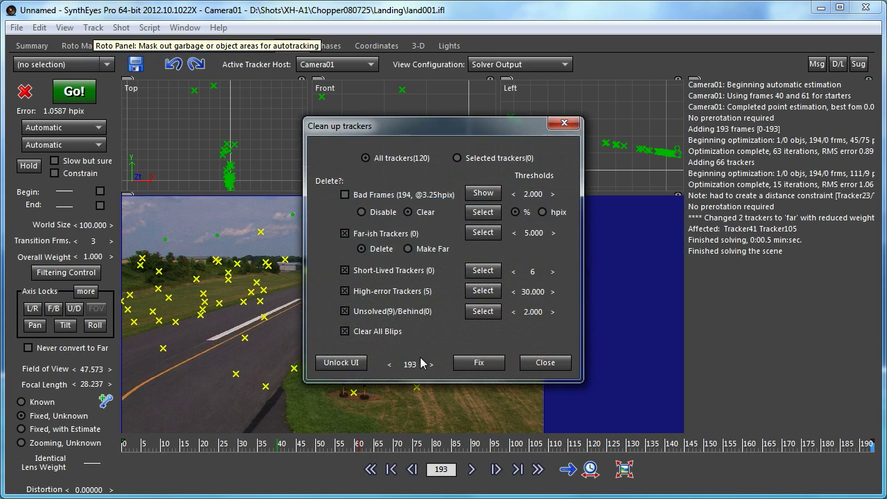
click(478, 362)
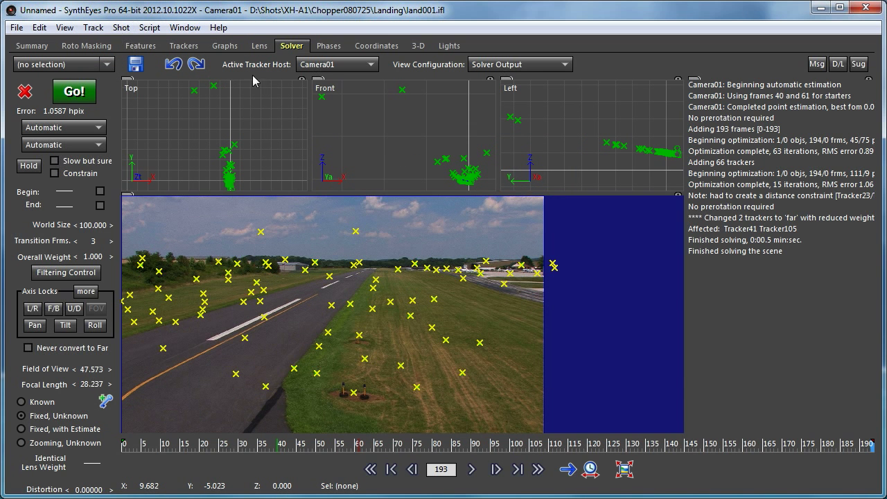
Enable lens distortion calculation and re-solve the camera in Refine mode.
click(268, 47)
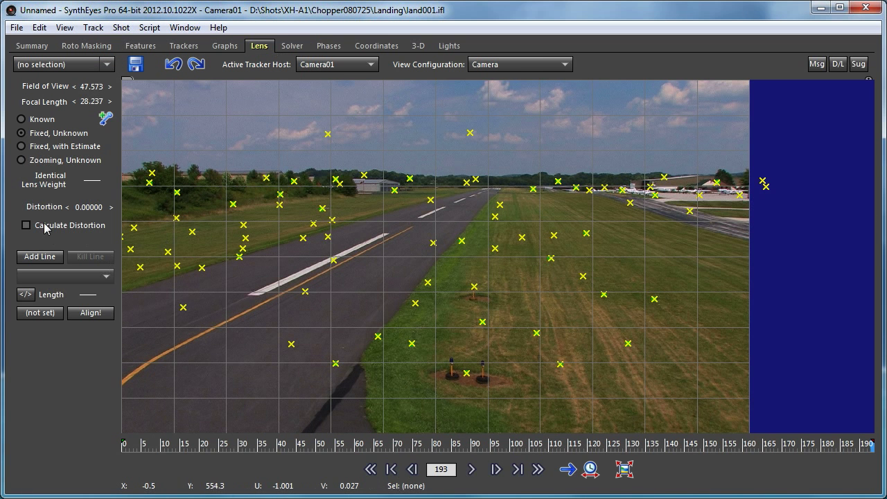
click(292, 45)
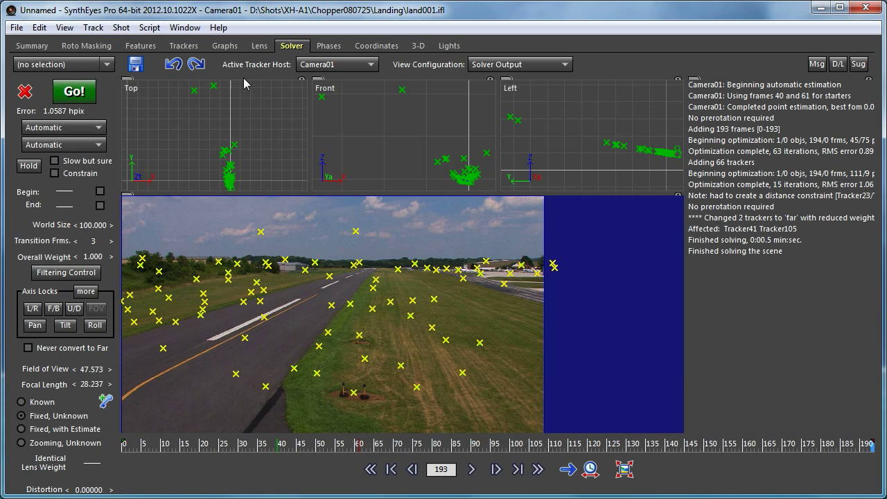
click(78, 132)
click(70, 170)
click(70, 92)
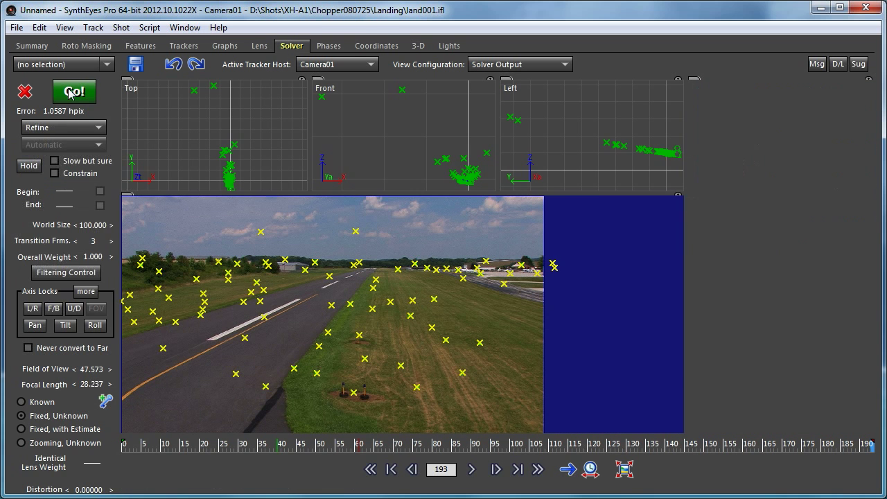
click(253, 256)
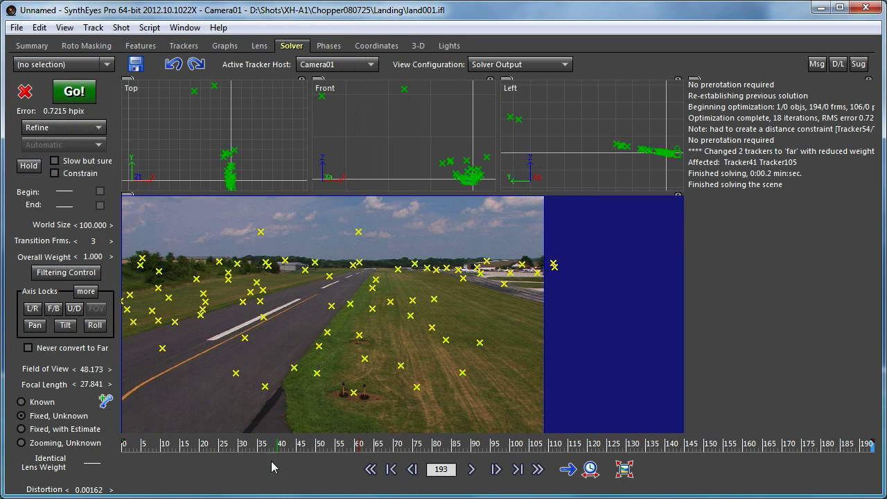
At frame 140, constrain the distance between the trackers on the two opposite runway edges to 10.
drag(239, 448, 668, 471)
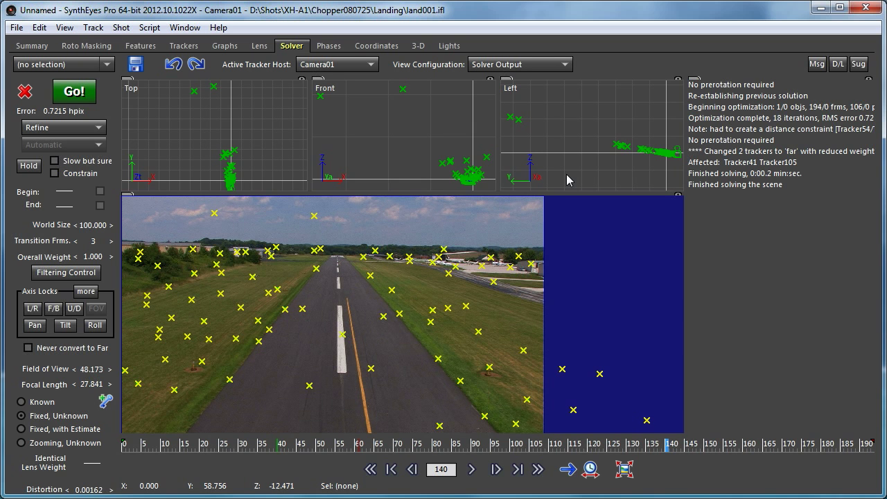
click(374, 47)
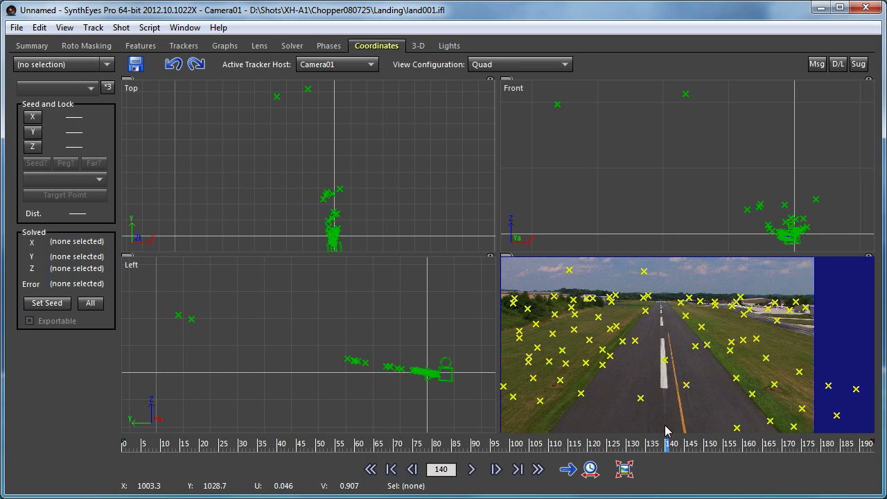
click(581, 393)
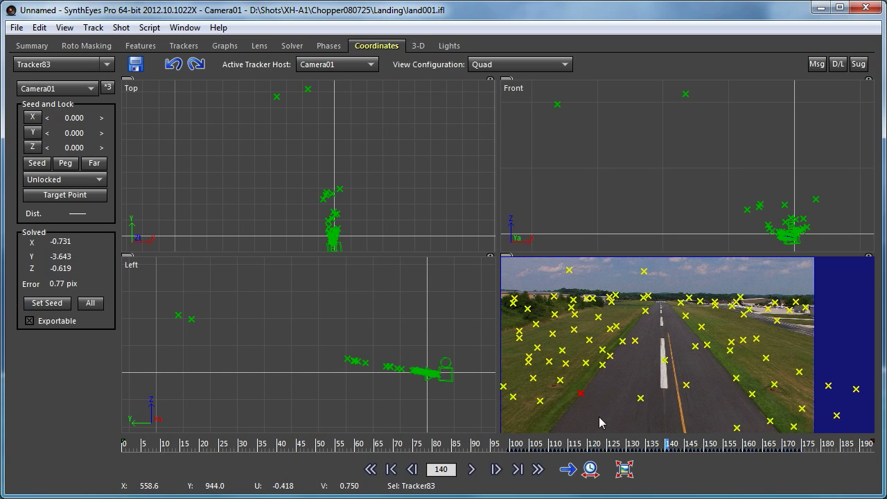
click(753, 394)
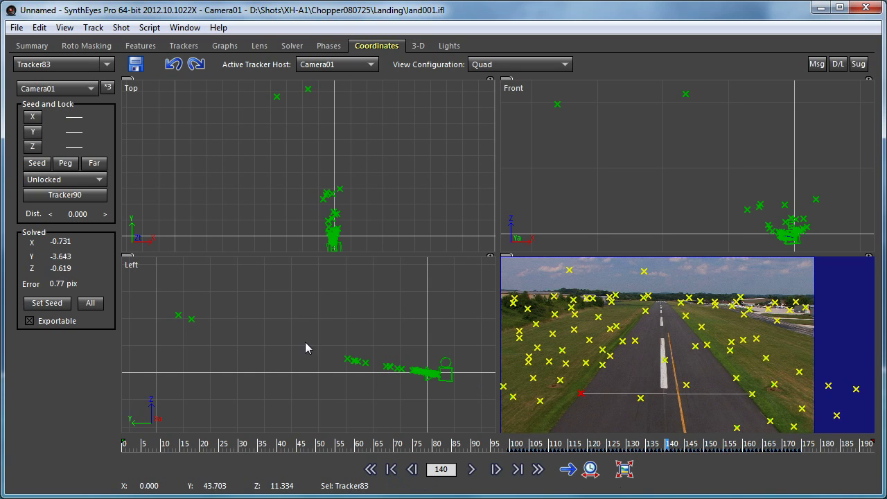
double_click(77, 214)
text(17)
key(Return)
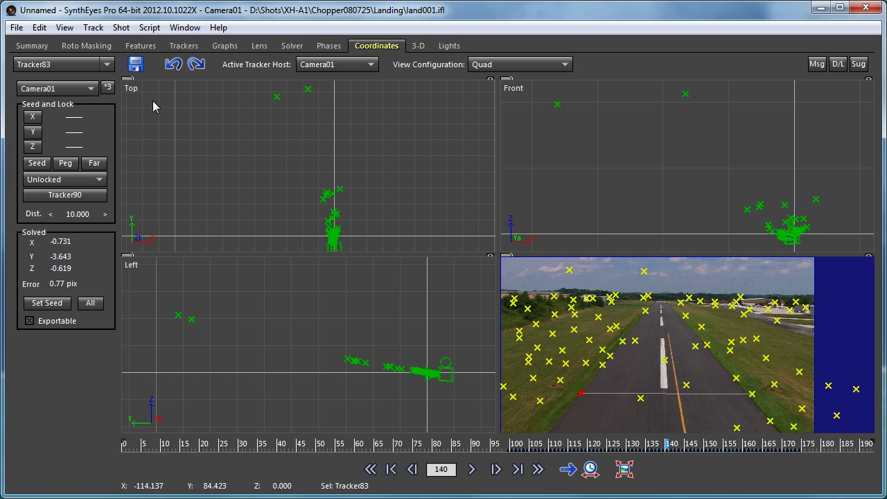
Re-solve the scene in Refine mode to apply the runway-width distance constraint.
click(290, 46)
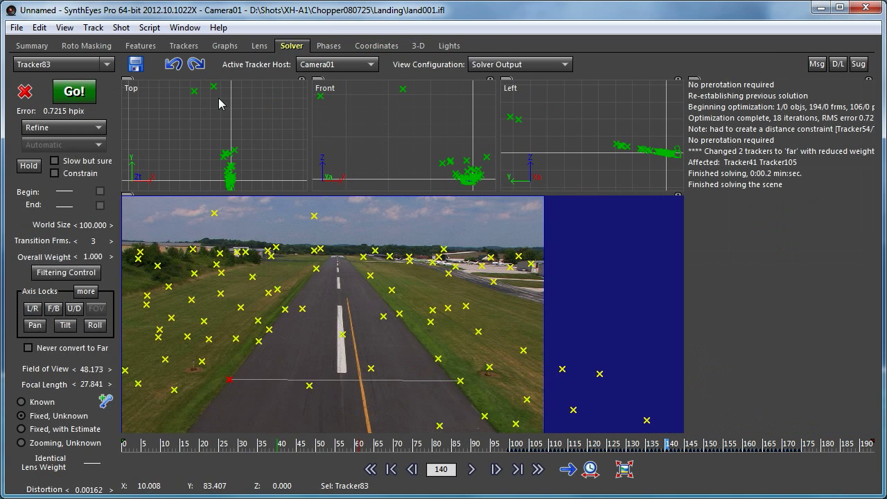
click(73, 90)
click(268, 250)
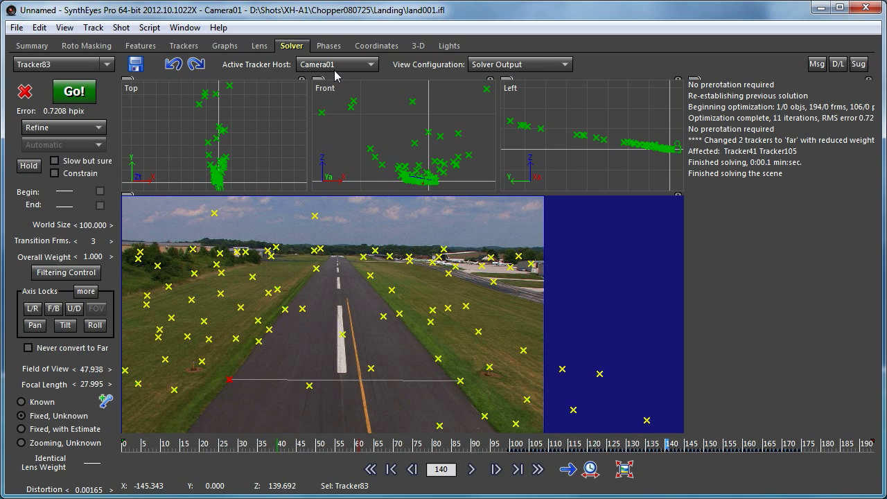
Show the solved scene in the 3-D room's Perspective view and lock that view to the camera.
click(415, 45)
click(489, 66)
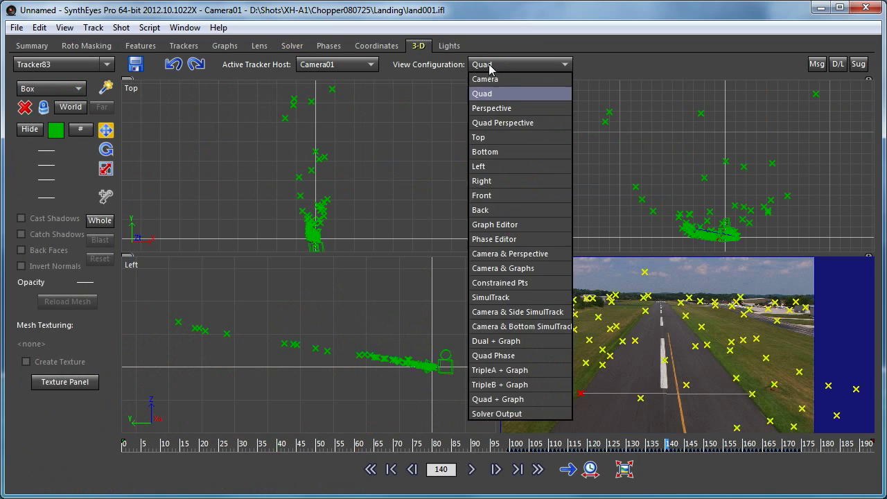
click(500, 109)
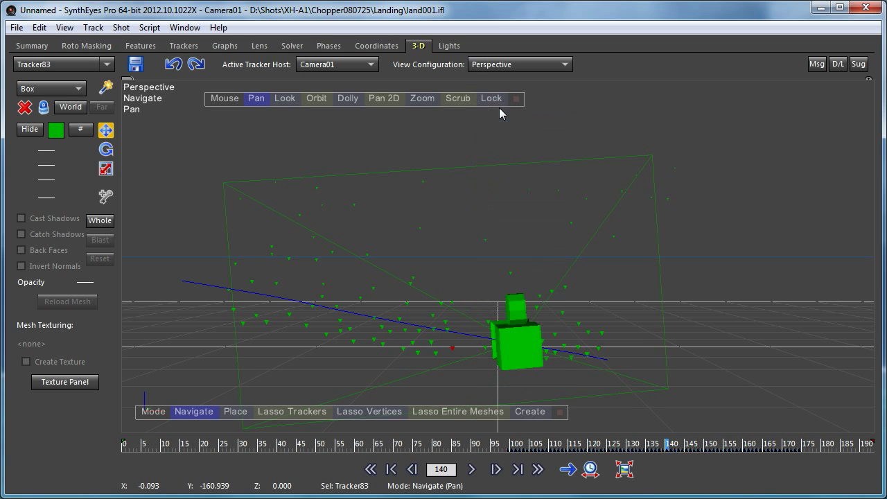
click(489, 97)
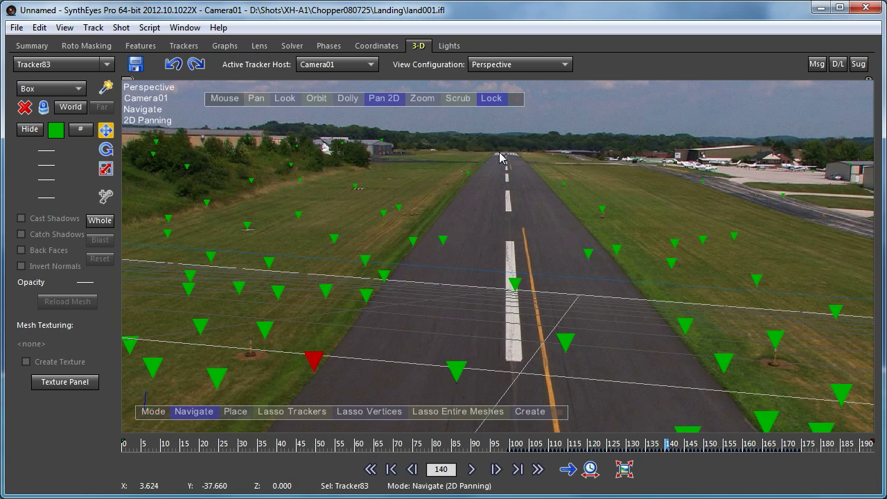
Examine how the solved trackers sit relative to the ground plane in the Quad Perspective layout's Top, Left and Front views.
click(513, 65)
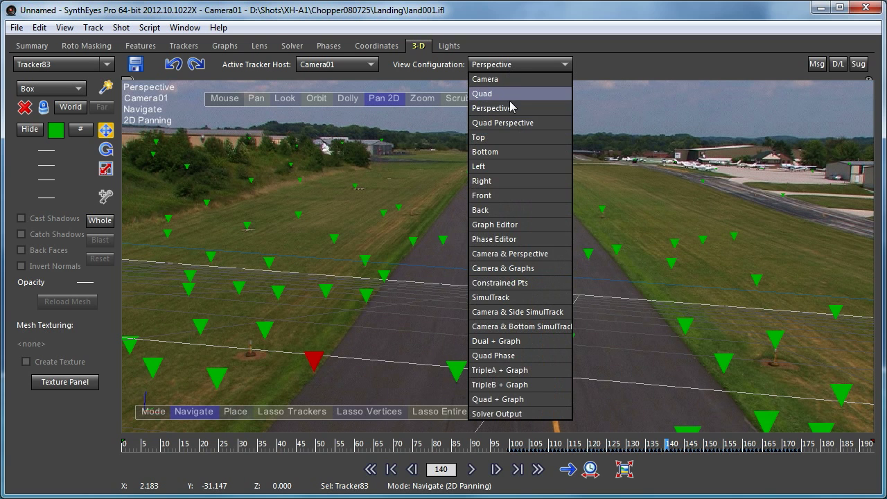
click(506, 123)
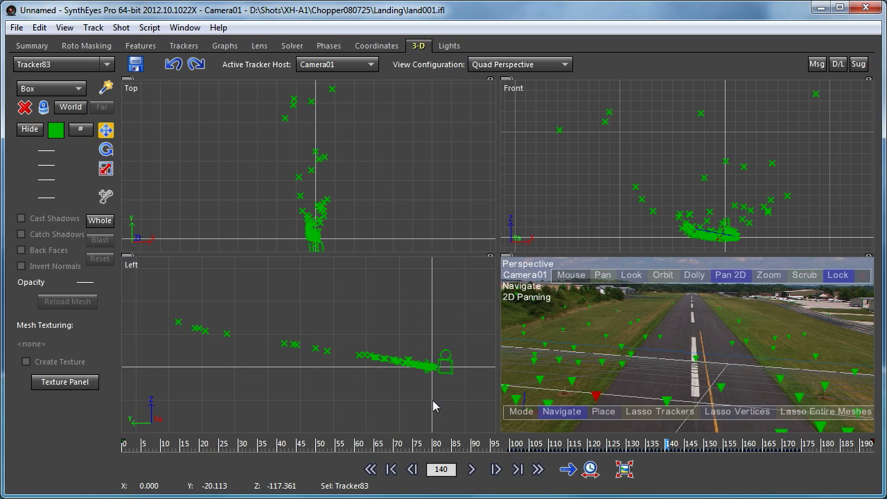
scroll(410, 375, down, 2)
scroll(368, 208, down, 2)
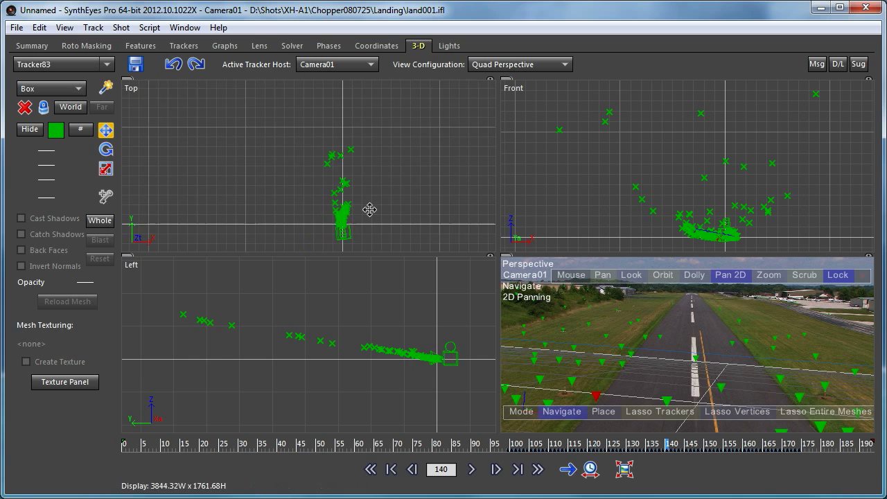
scroll(718, 231, up, 3)
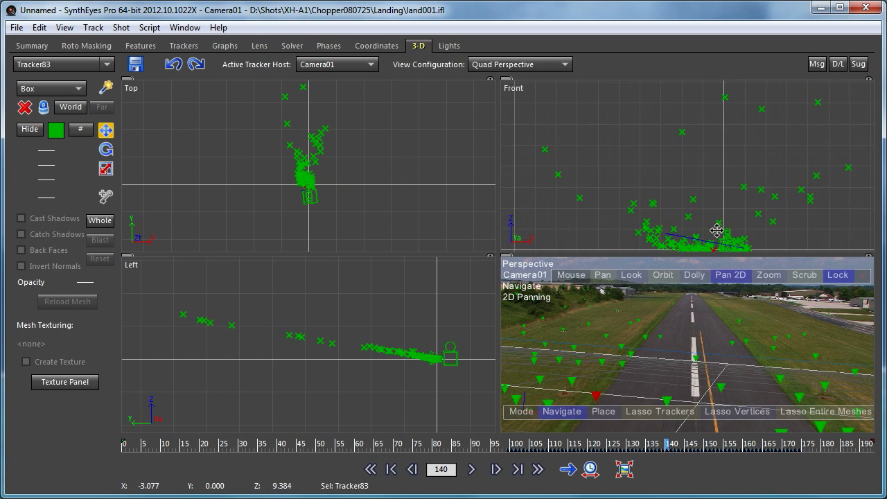
middle_drag(718, 231, 682, 165)
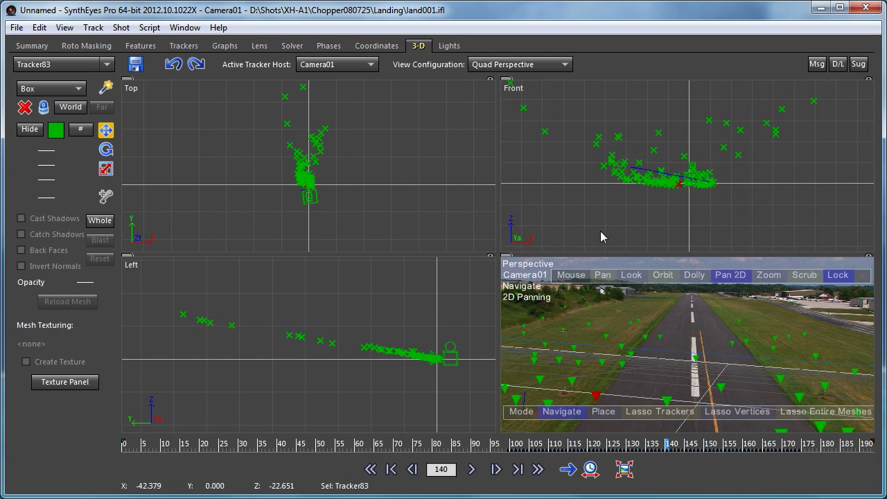
In the full Perspective view, lasso the 12 trackers on and along the edges of the near part of the runway.
click(505, 69)
click(499, 108)
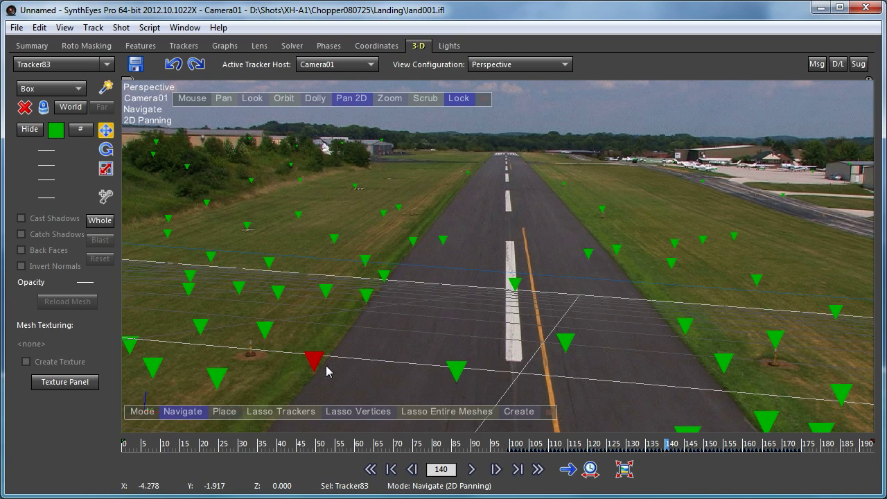
click(281, 411)
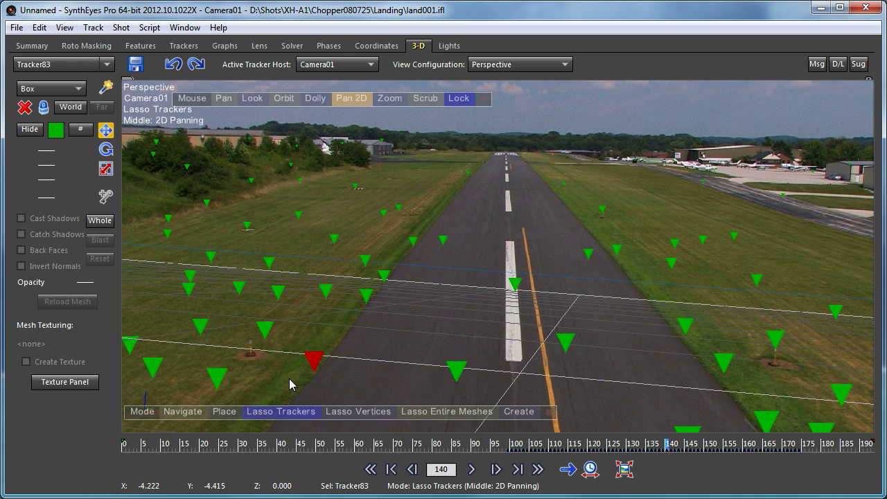
mouse_move(290, 385)
mouse_down()
mouse_move(610, 389)
mouse_move(745, 374)
mouse_move(756, 332)
mouse_move(609, 223)
mouse_move(291, 378)
mouse_move(364, 236)
mouse_move(289, 378)
mouse_up()
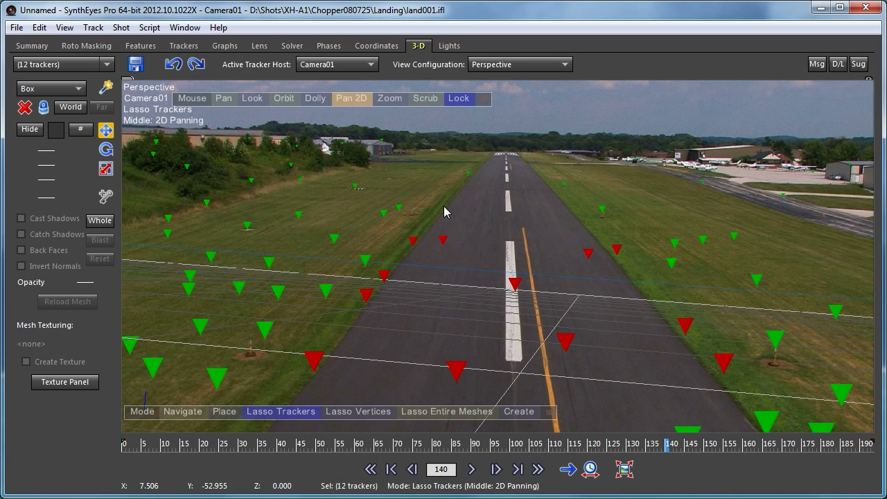
Fit the perspective grid to the selected runway trackers with To Facet/Verts/Trkrs.
click(359, 99)
right_click(372, 91)
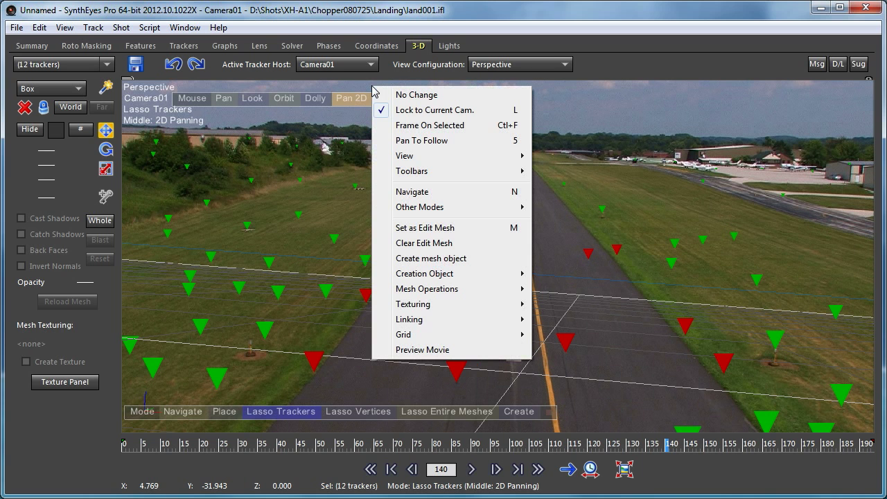
mouse_move(437, 337)
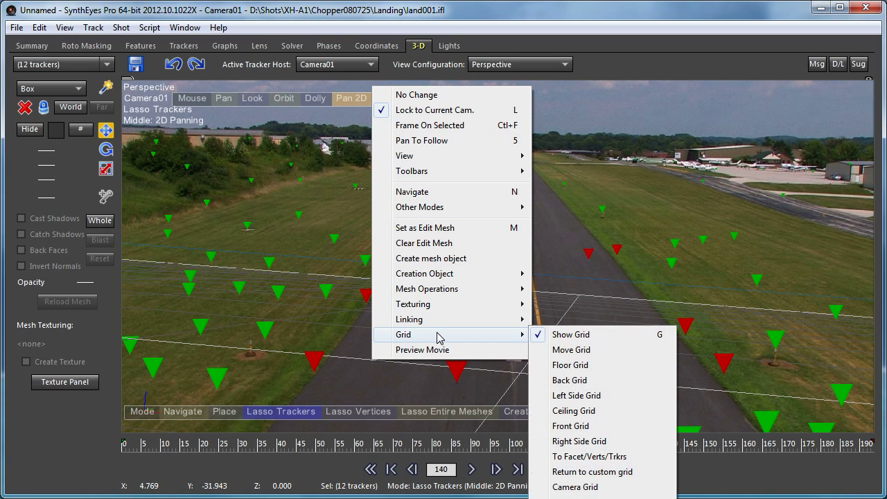
click(623, 460)
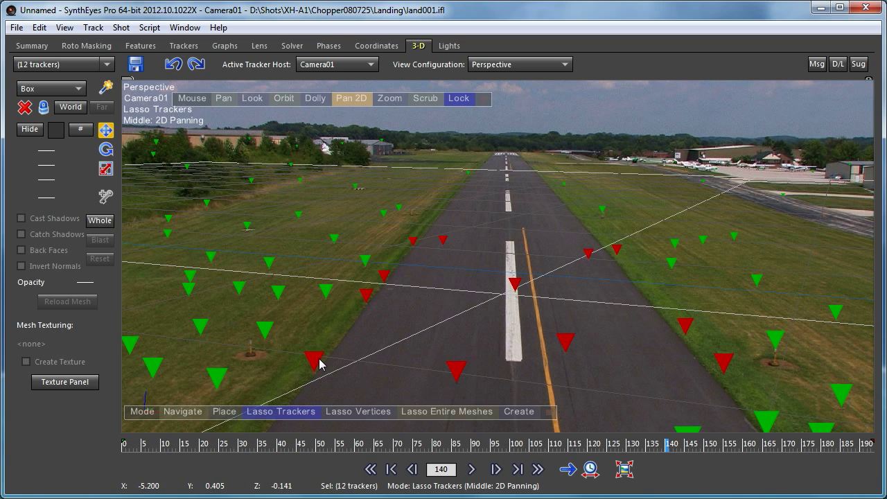
In the Quad Perspective layout, realign the solved scene so the runway trackers lie on the ground plane, and deselect the trackers.
click(524, 65)
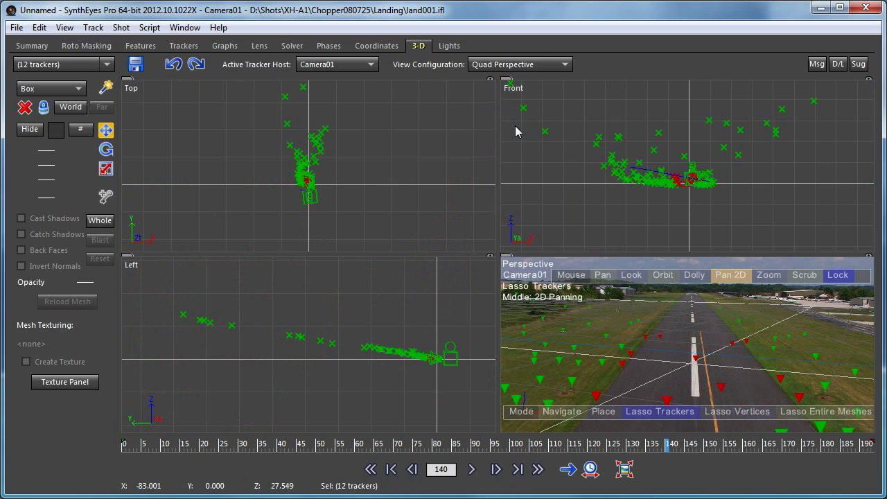
scroll(313, 189, up, 3)
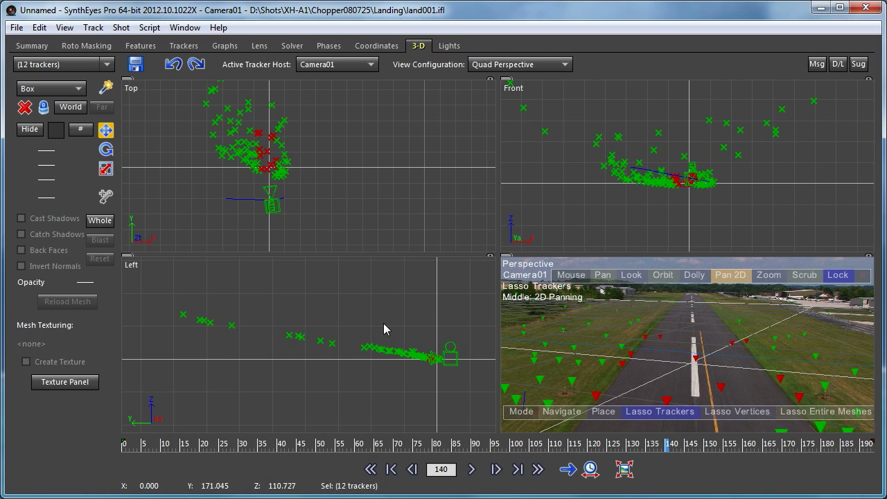
right_click(570, 264)
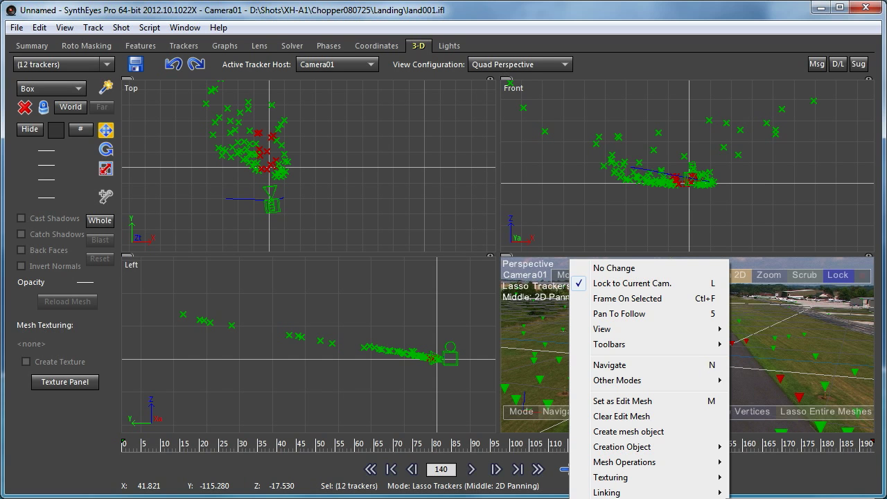
key(Escape)
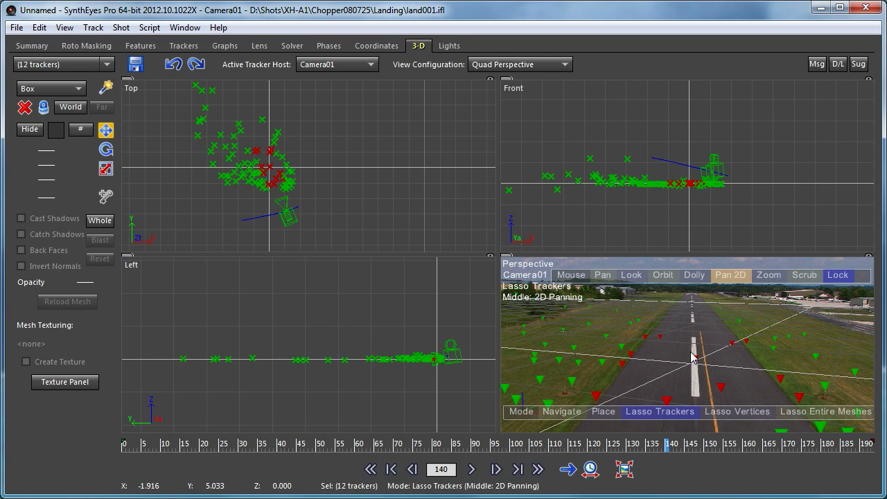
click(638, 339)
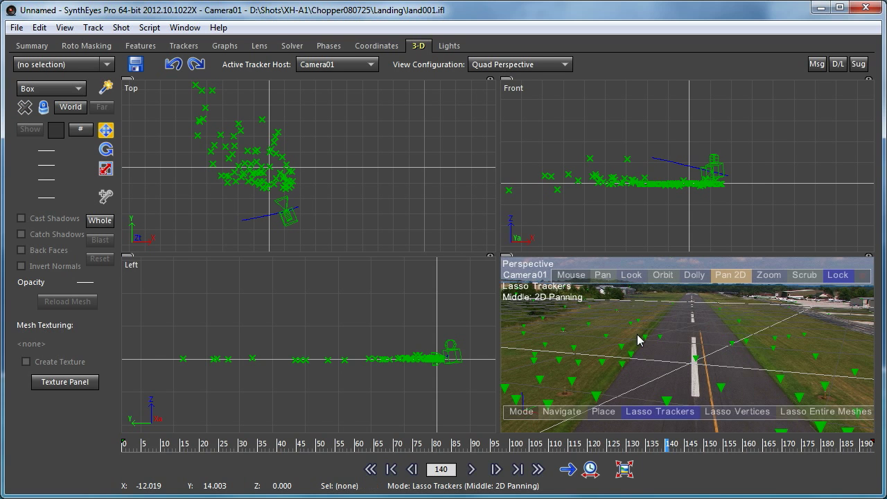
Select the near and far trackers on the runway's left edge and rotate the perspective grid to follow the line between them.
mouse_move(638, 339)
mouse_down()
mouse_move(588, 400)
mouse_move(613, 408)
mouse_move(644, 337)
mouse_up()
right_click(654, 315)
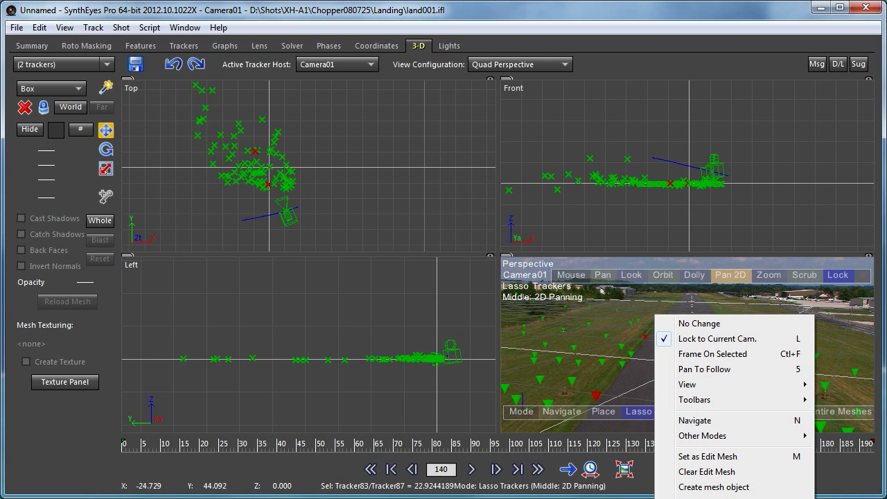
key(Escape)
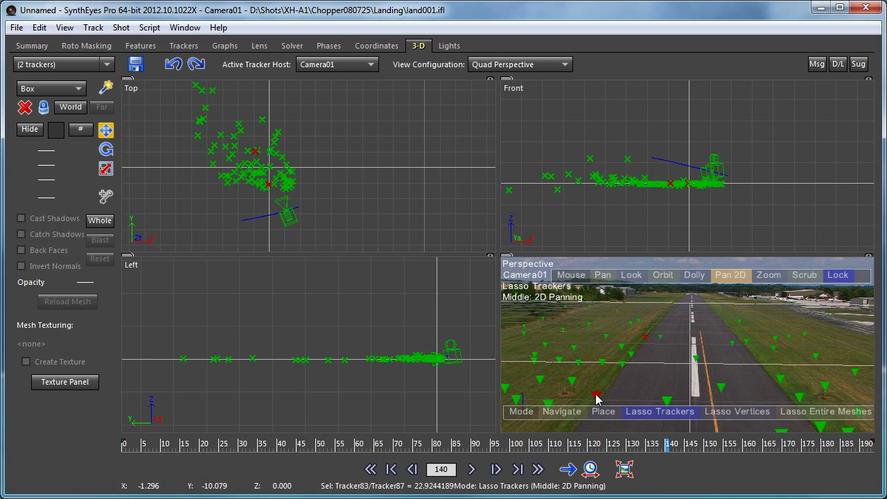
Shift the perspective grid onto only the farther left-edge tracker, and return the grid to the scene's floor plane.
click(644, 338)
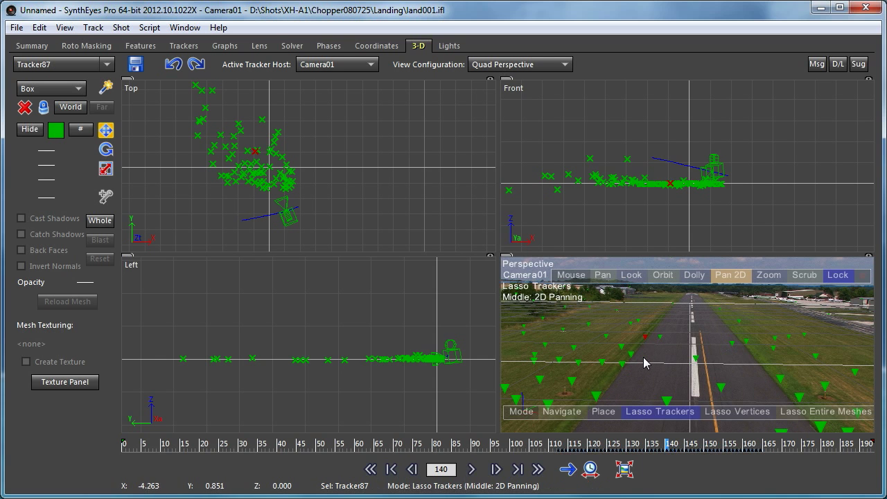
right_click(647, 322)
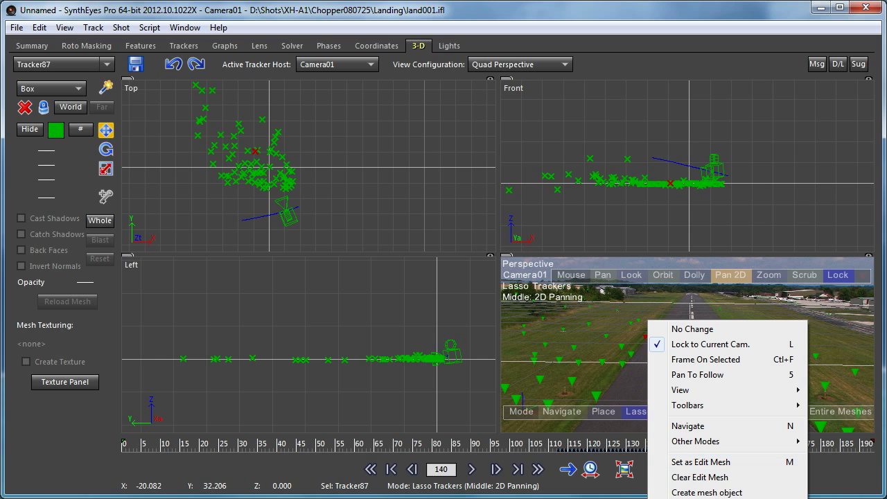
key(Escape)
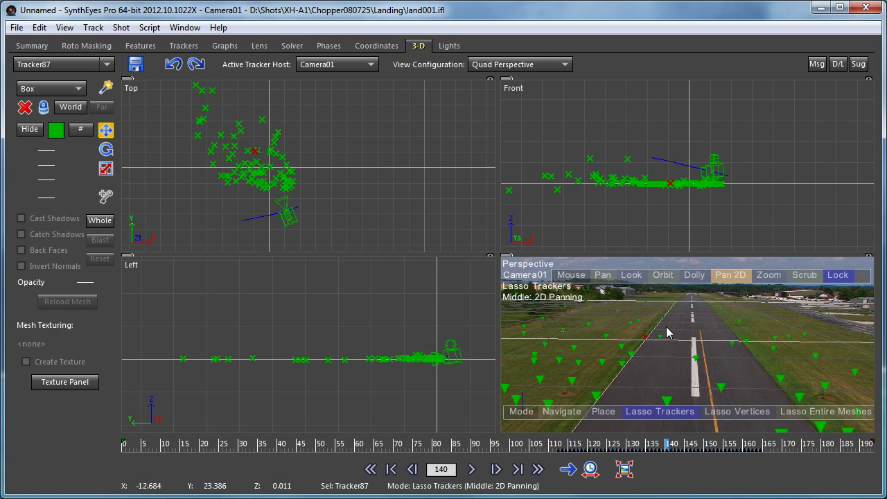
right_click(634, 265)
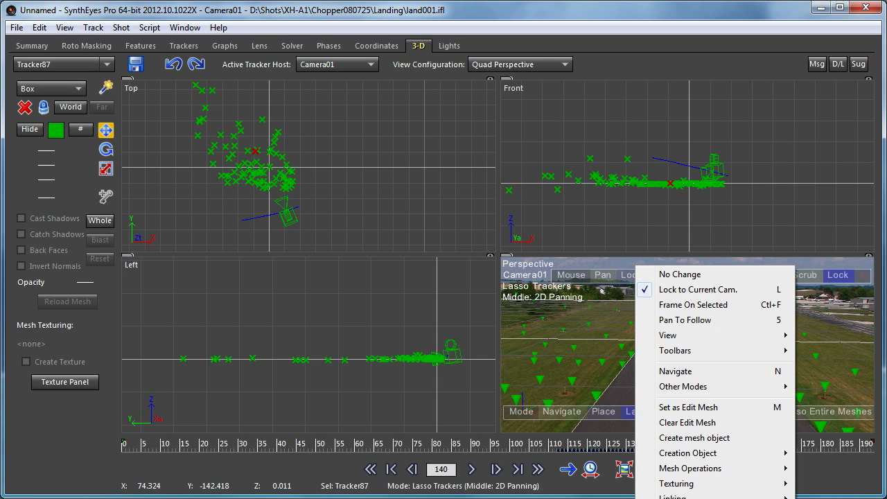
click(577, 301)
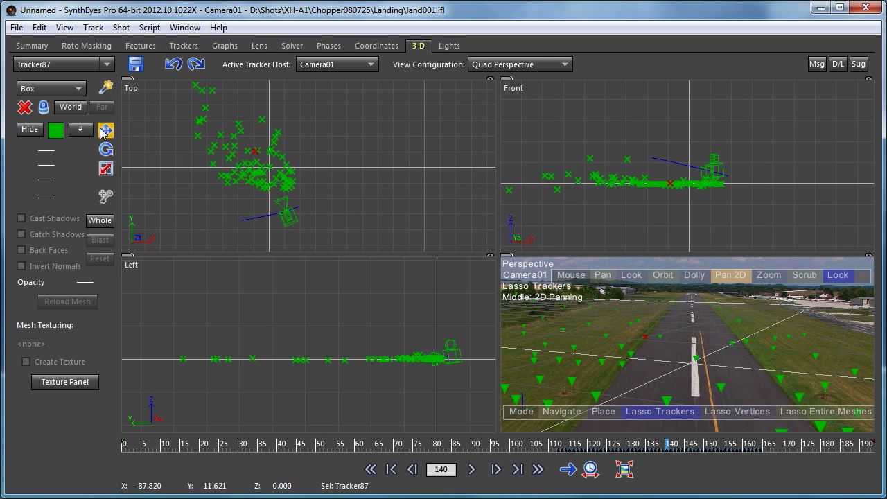
Create a box about 4.4 × 7.7 × 3.6 near the origin in the Top view and rotate it 23° to follow the runway.
click(105, 87)
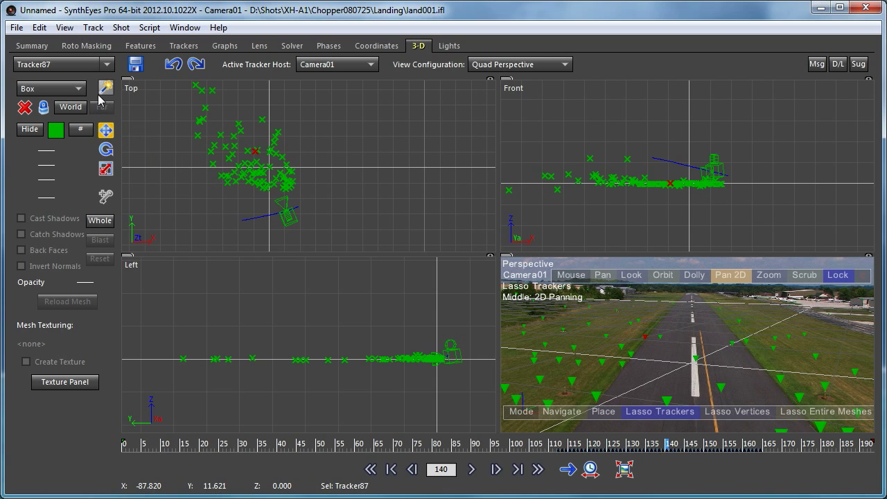
scroll(263, 180, up, 3)
click(271, 162)
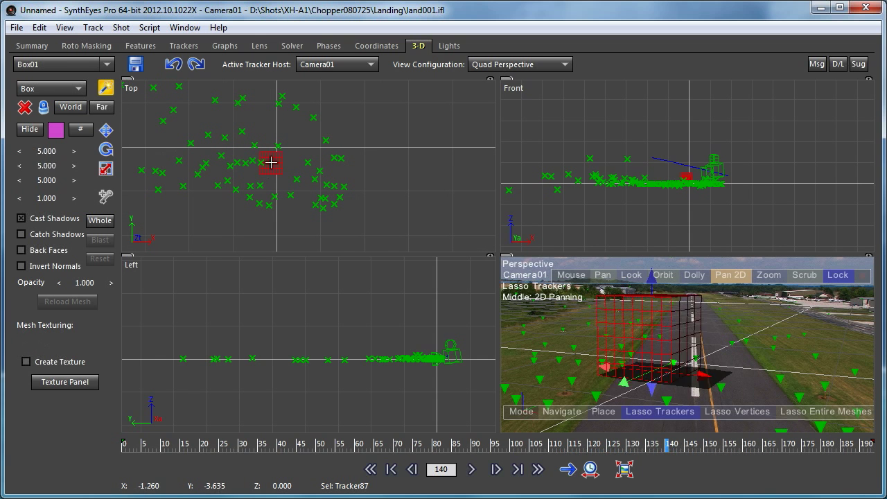
drag(271, 163, 286, 129)
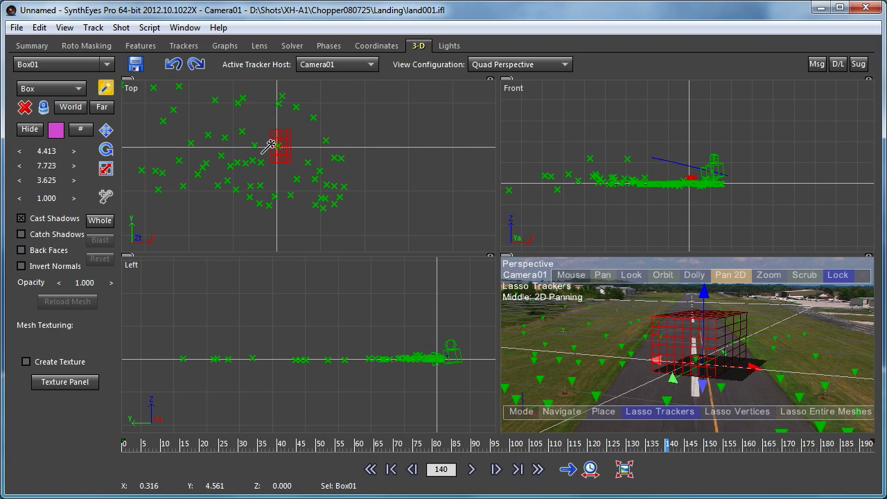
click(106, 149)
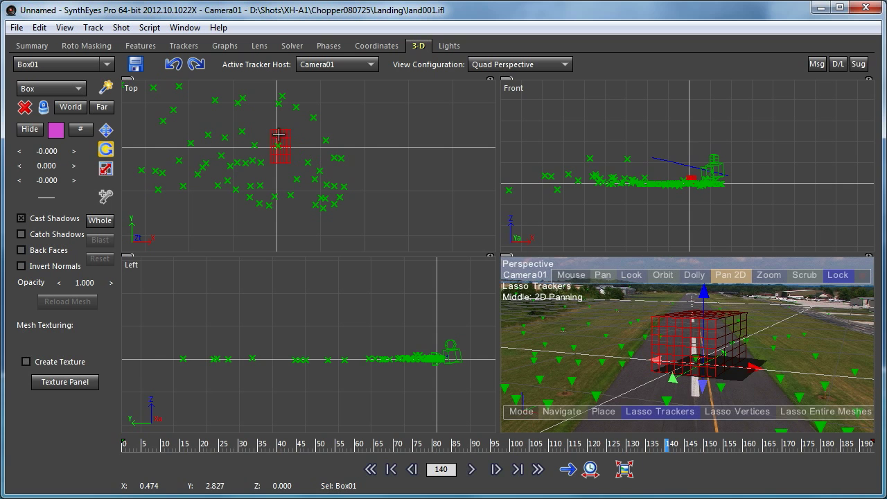
drag(280, 134, 288, 89)
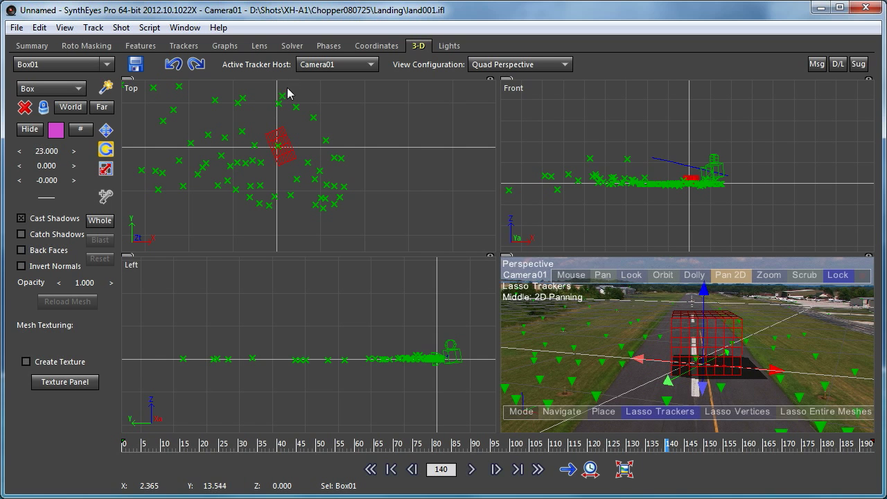
Move the box to about X 0.47, Y -0.88 over the runway centre and scale it uniformly to about 6.6 × 11.6 × 5.4.
click(106, 130)
mouse_move(275, 136)
mouse_down()
mouse_move(263, 138)
mouse_move(270, 143)
mouse_up()
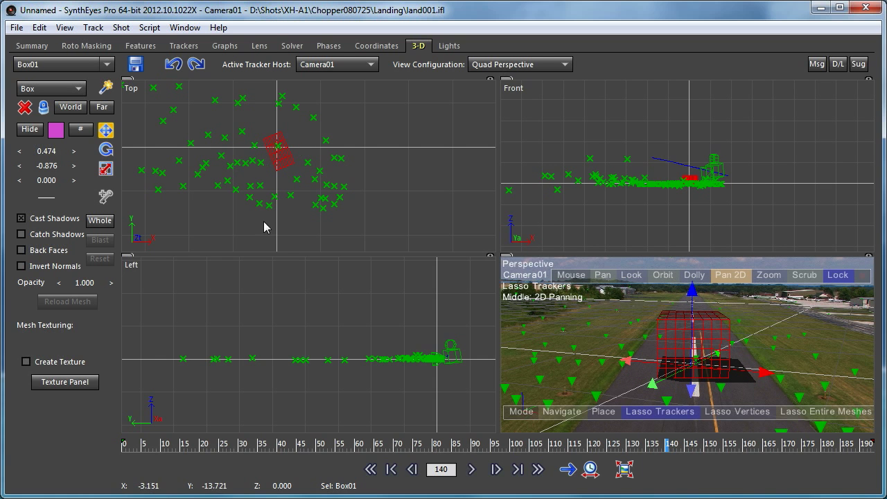
click(105, 169)
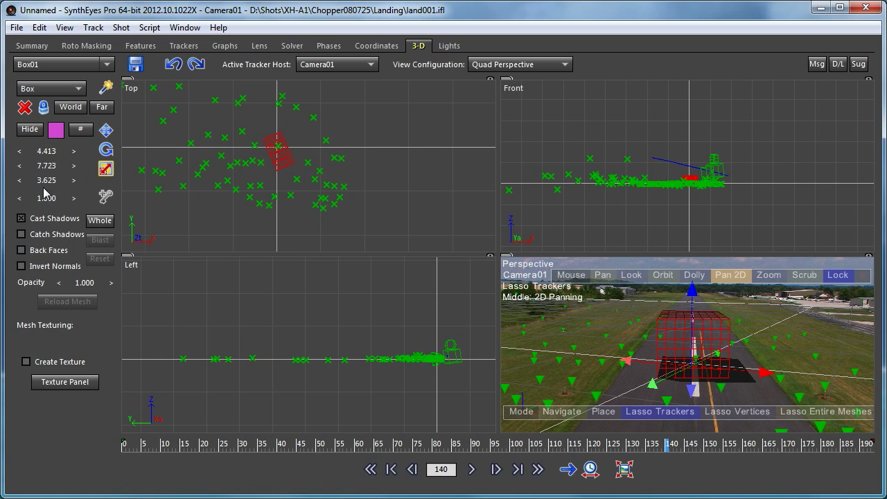
drag(47, 199, 191, 208)
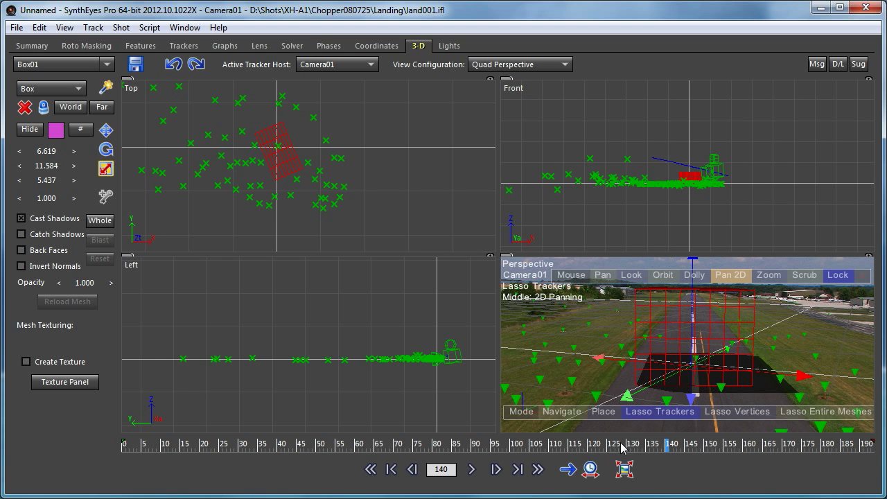
At frame 157, run the Make Mesh the Ground script to realign the scene to the box.
drag(621, 447, 728, 428)
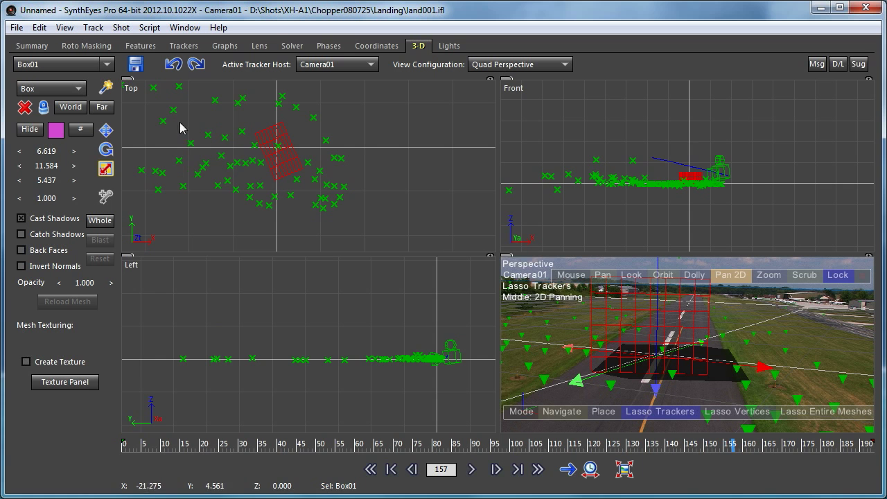
click(152, 30)
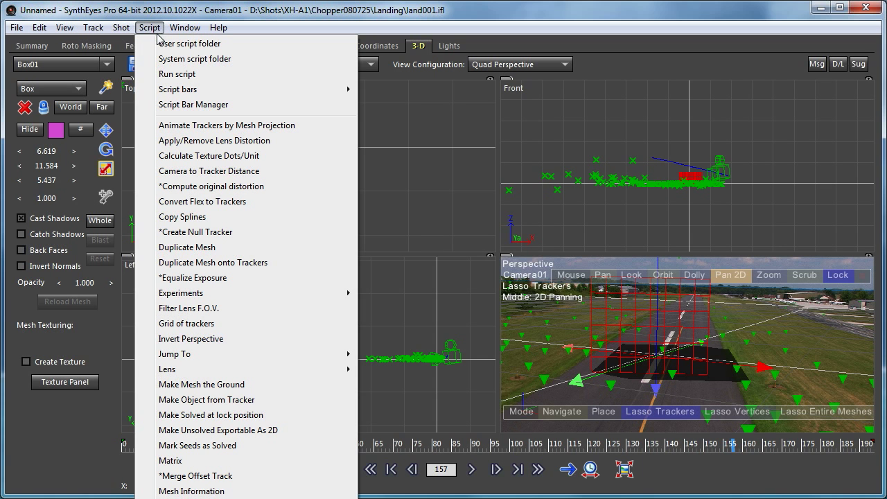
click(222, 385)
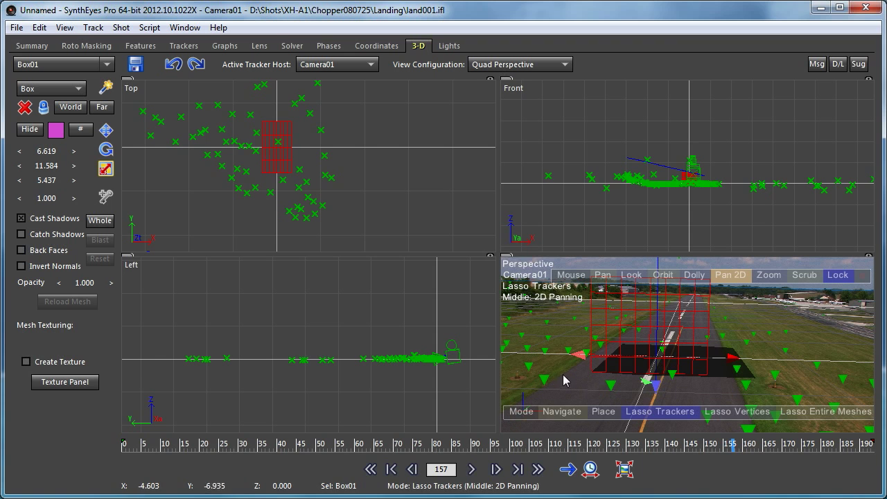
Create a sphere about 3.16 across at the runway's left edge in the perspective view, and realign the scene to it with Make Mesh the Ground.
right_click(566, 325)
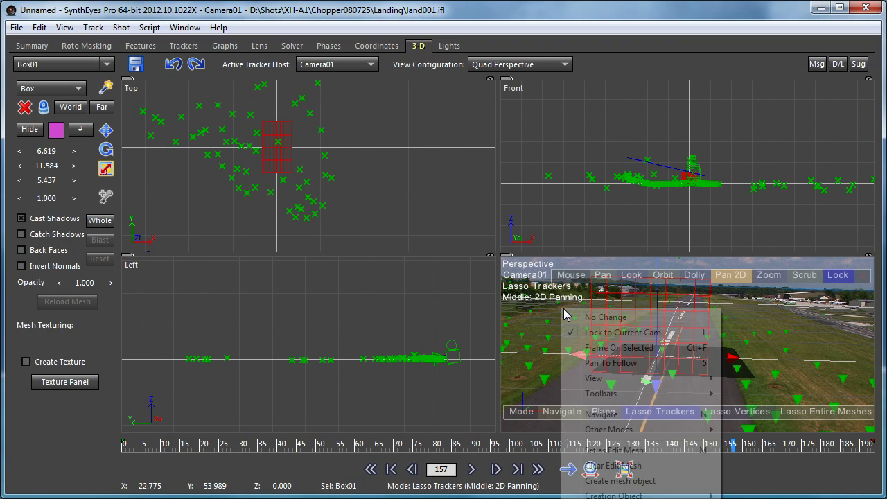
mouse_move(688, 496)
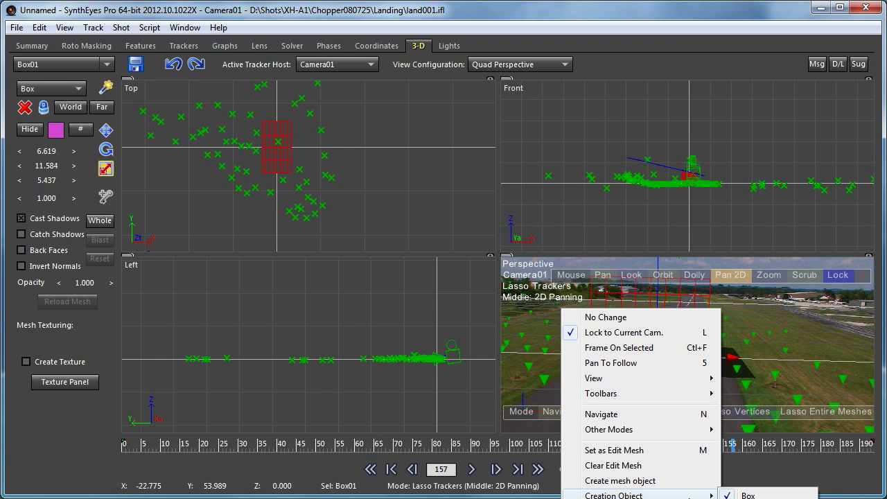
click(748, 496)
click(592, 391)
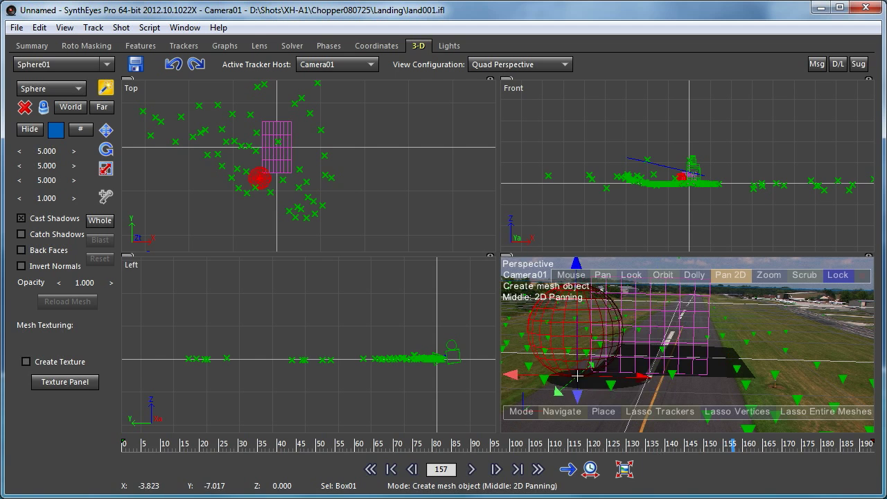
drag(592, 392, 584, 352)
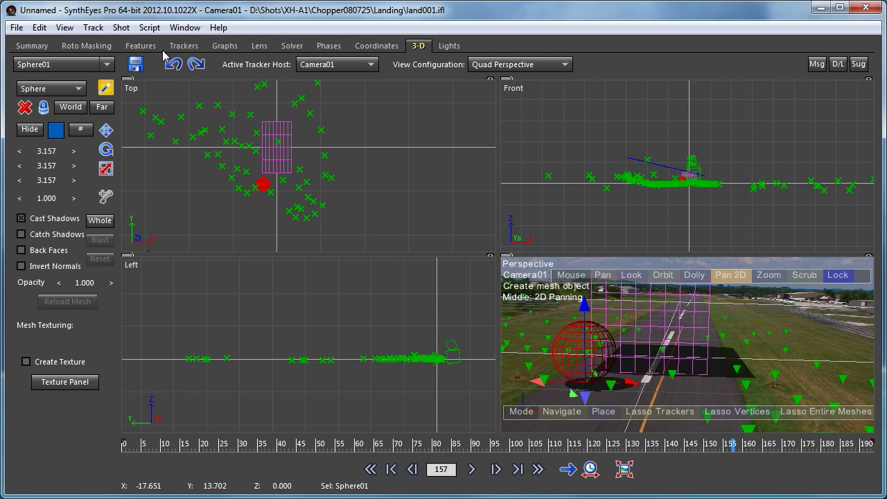
click(149, 28)
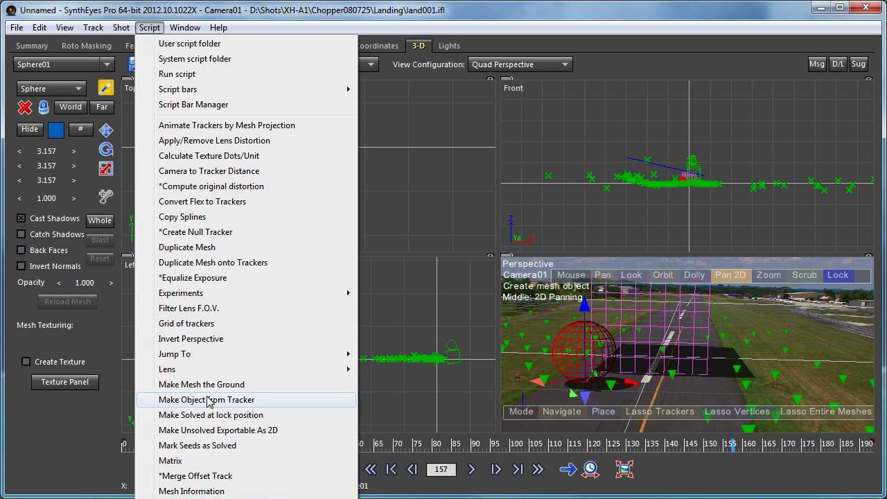
click(250, 385)
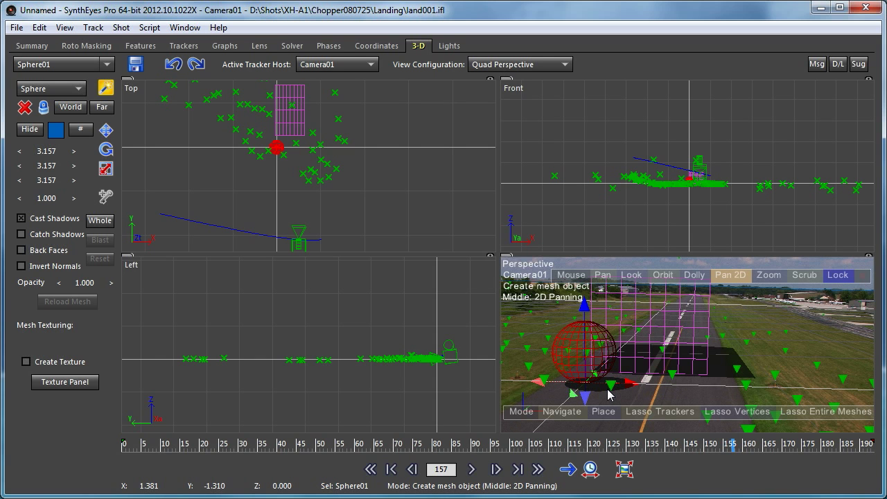
Switch to the full Perspective view and set the sphere as the edit mesh.
click(489, 66)
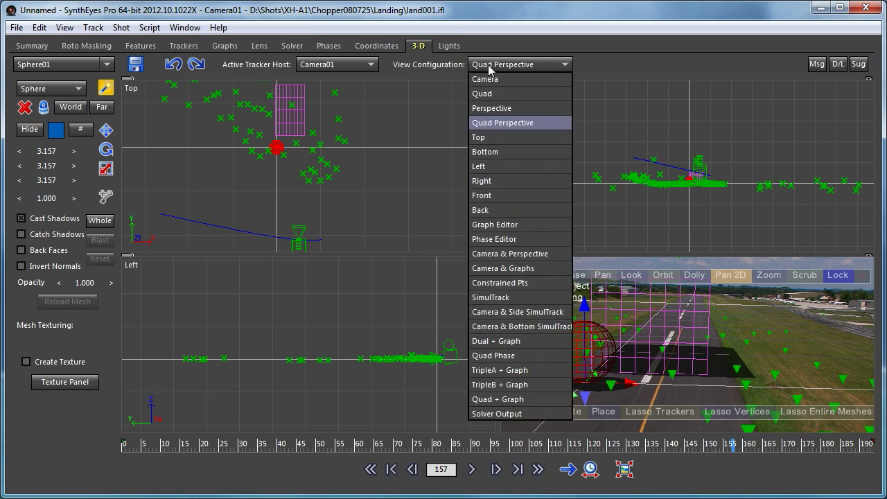
click(494, 109)
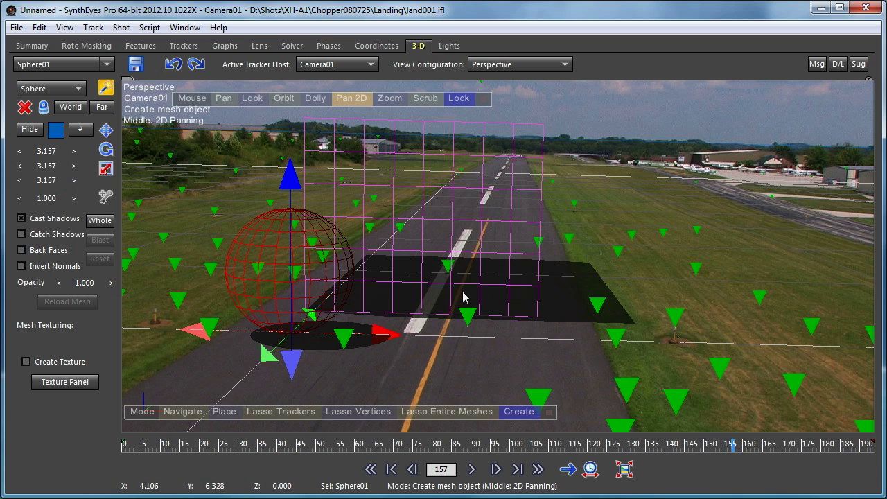
right_click(510, 87)
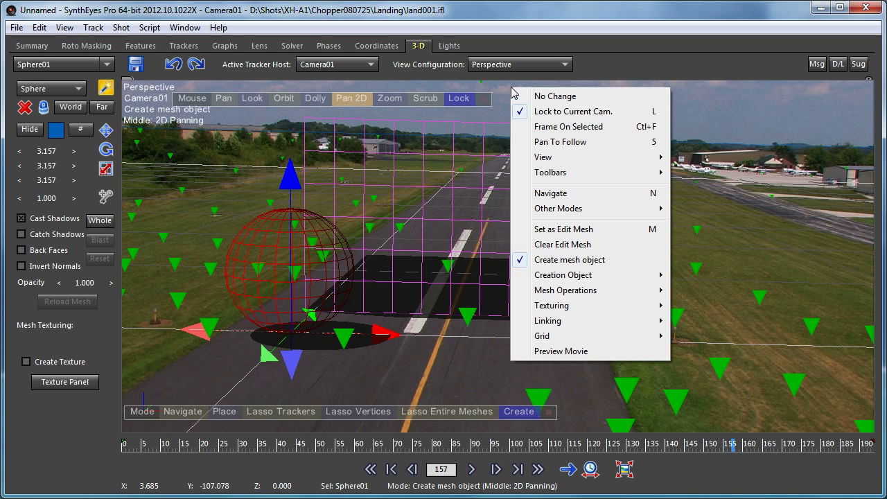
mouse_move(563, 330)
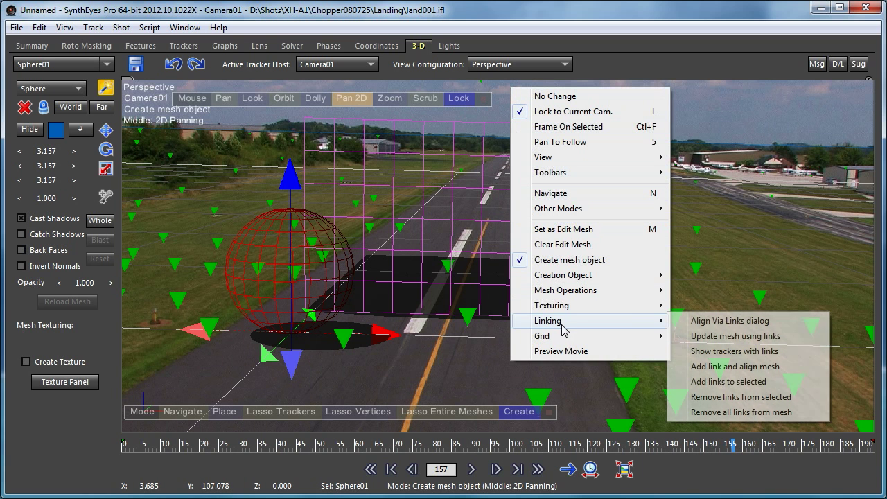
click(575, 234)
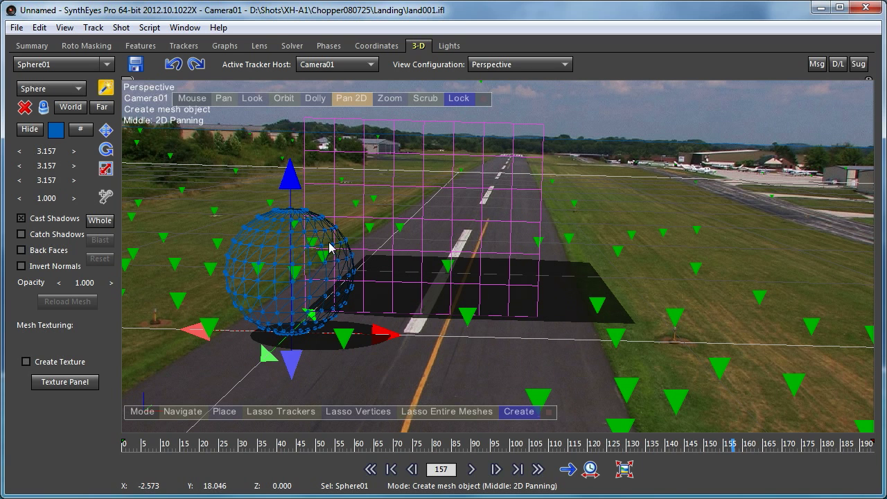
Lasso the vertices of one facet on the sphere's upper right side and align the grid to it with To Facet/Verts/Trkrs.
click(360, 411)
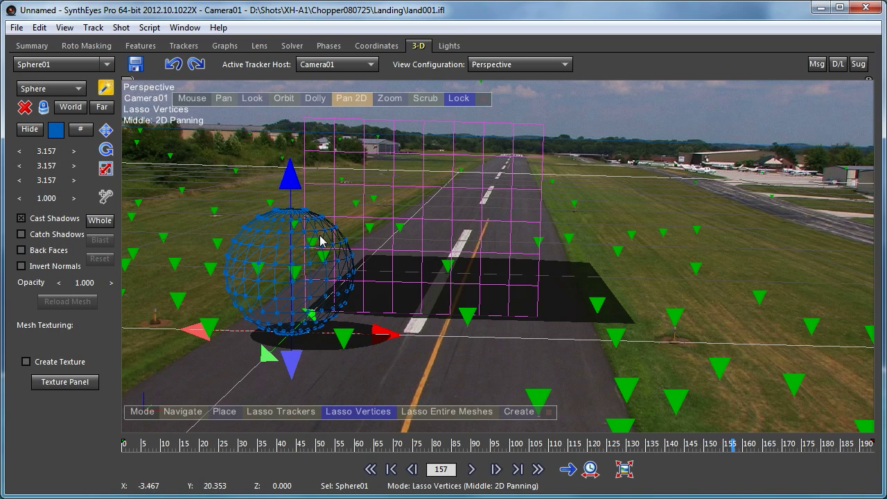
mouse_move(312, 222)
mouse_down()
mouse_move(313, 246)
mouse_move(332, 256)
mouse_move(338, 237)
mouse_move(328, 223)
mouse_move(311, 226)
mouse_move(322, 255)
mouse_move(334, 239)
mouse_move(326, 227)
mouse_move(313, 234)
mouse_up()
right_click(356, 89)
mouse_move(447, 336)
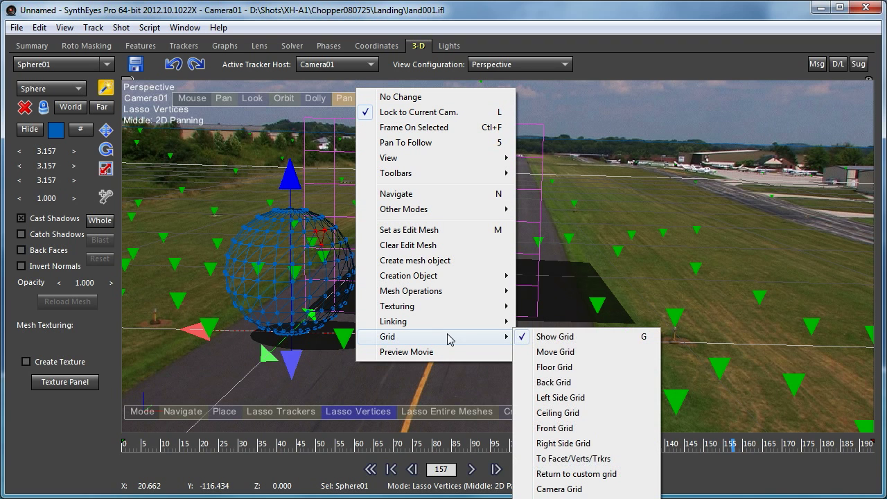
click(600, 458)
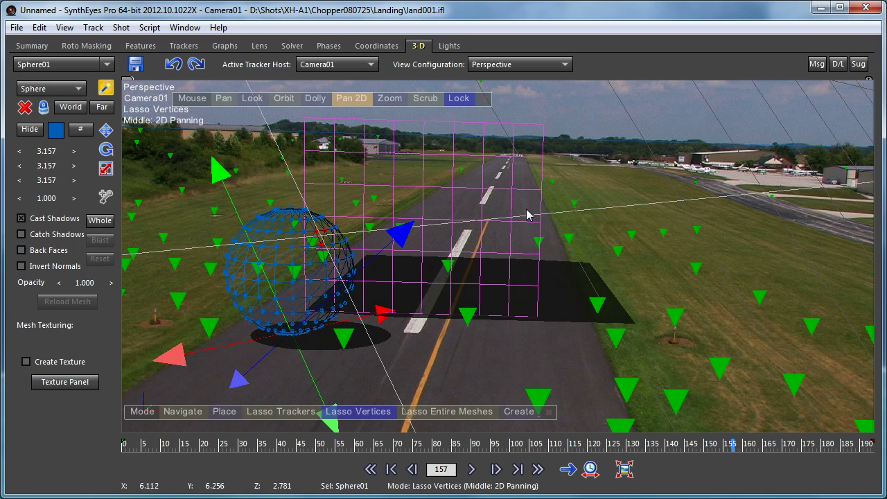
right_click(519, 106)
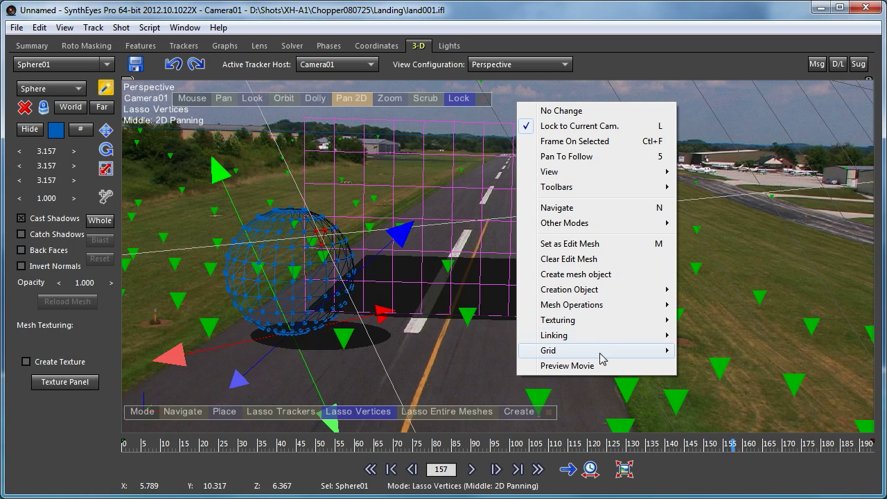
mouse_move(603, 358)
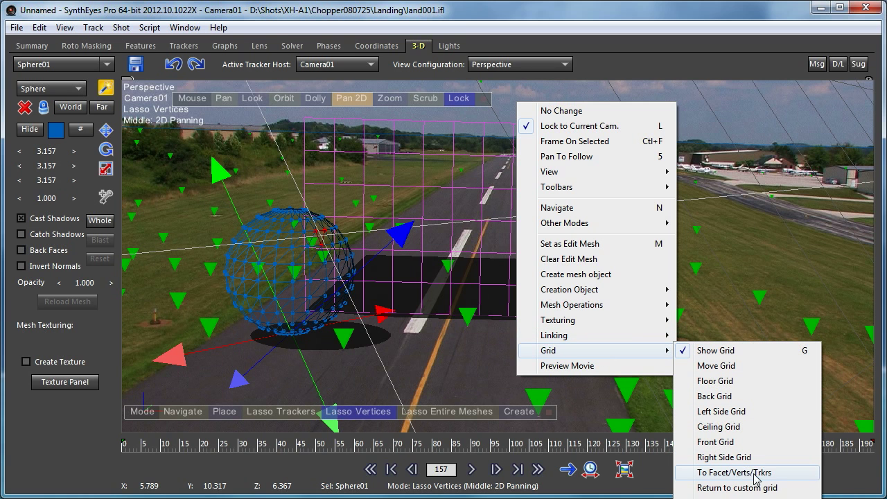
click(471, 13)
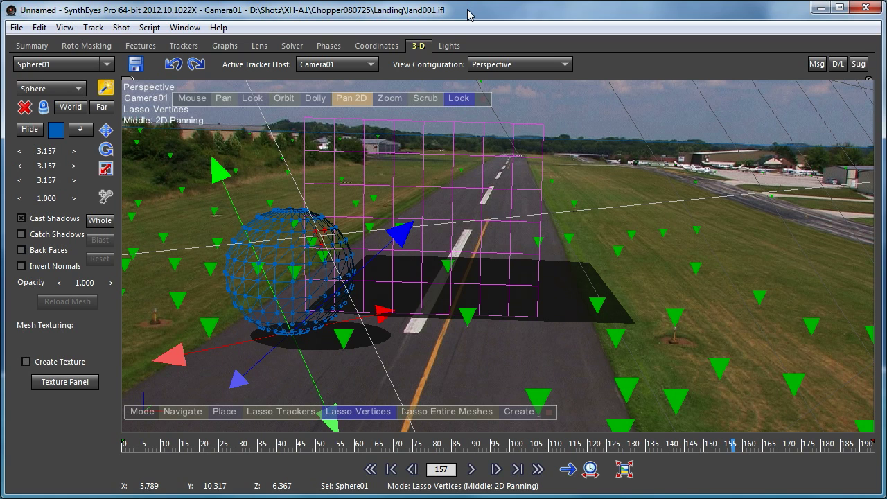